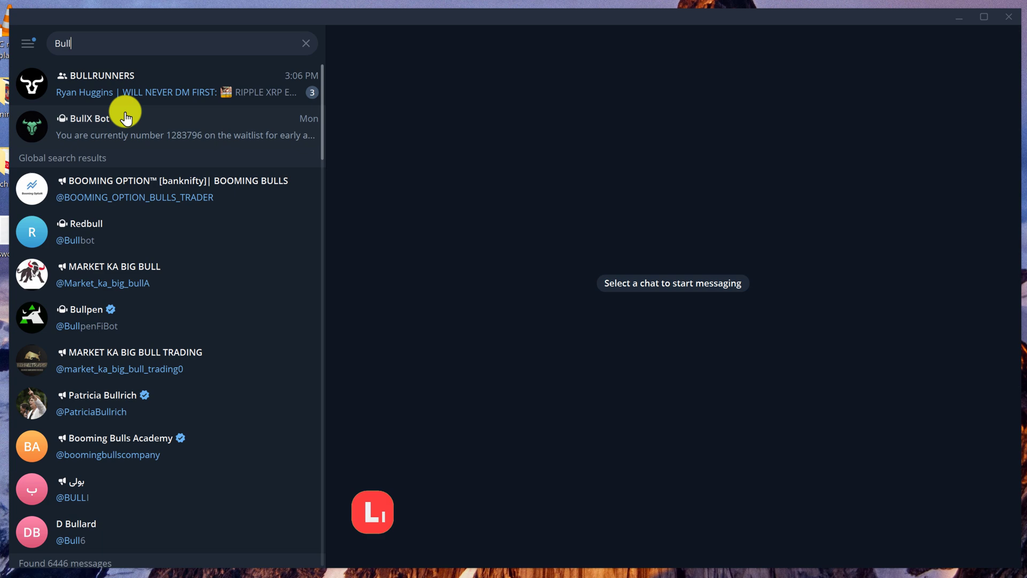
# Send /start to the BullX Bot chat in Telegram
pyautogui.click(124, 134)
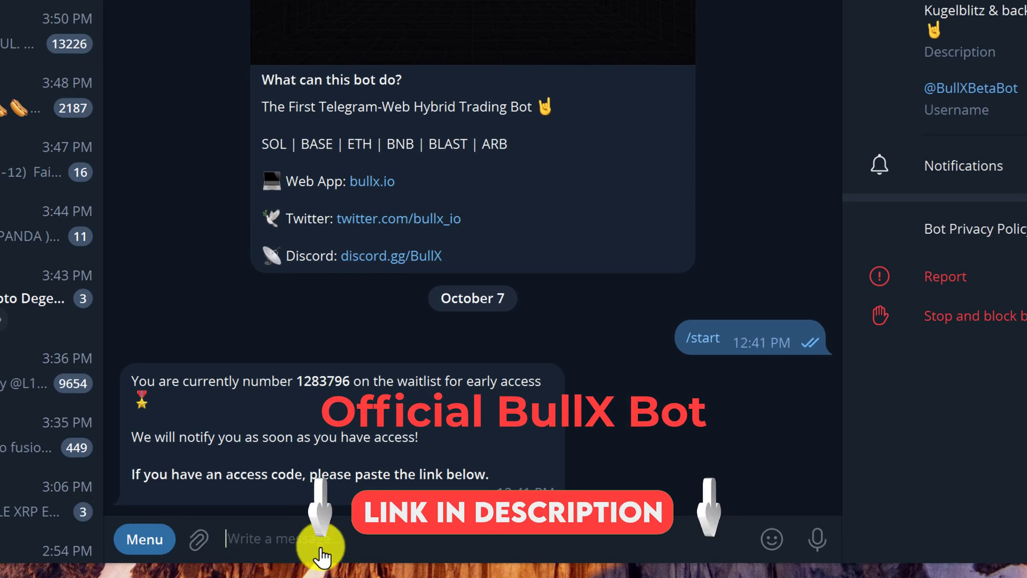
pyautogui.click(471, 554)
pyautogui.write('/s')
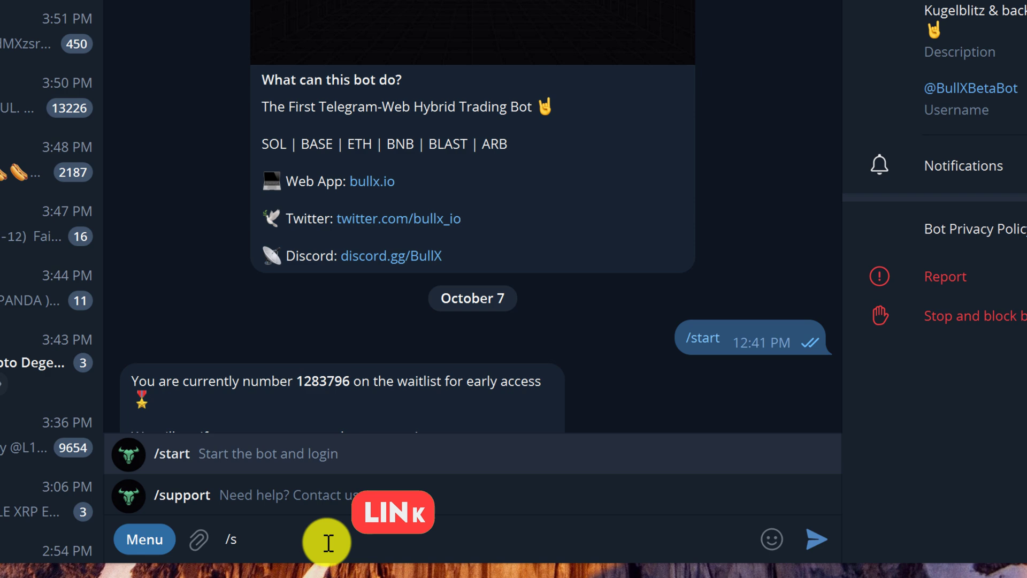
pyautogui.write('tart')
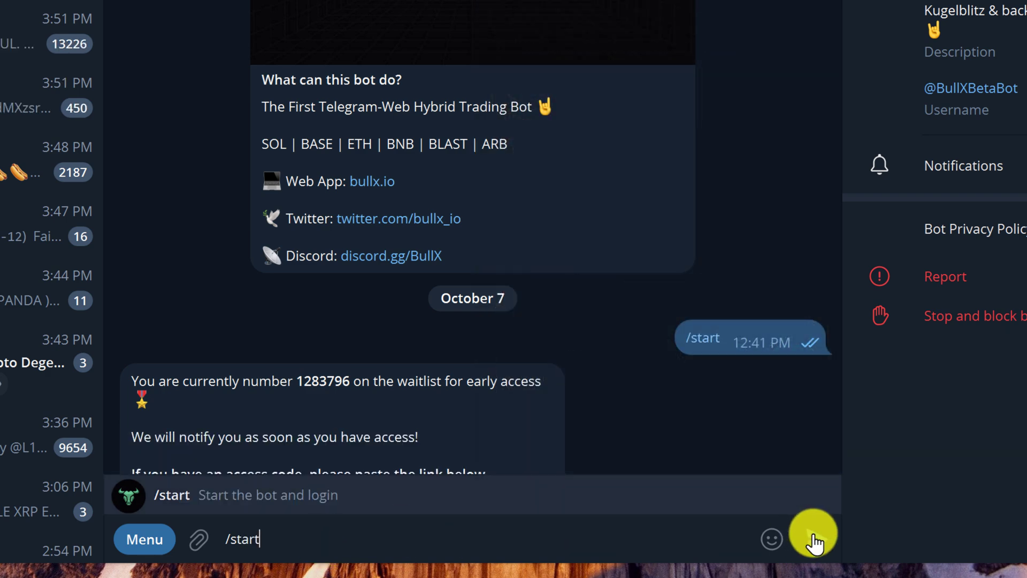
pyautogui.click(813, 535)
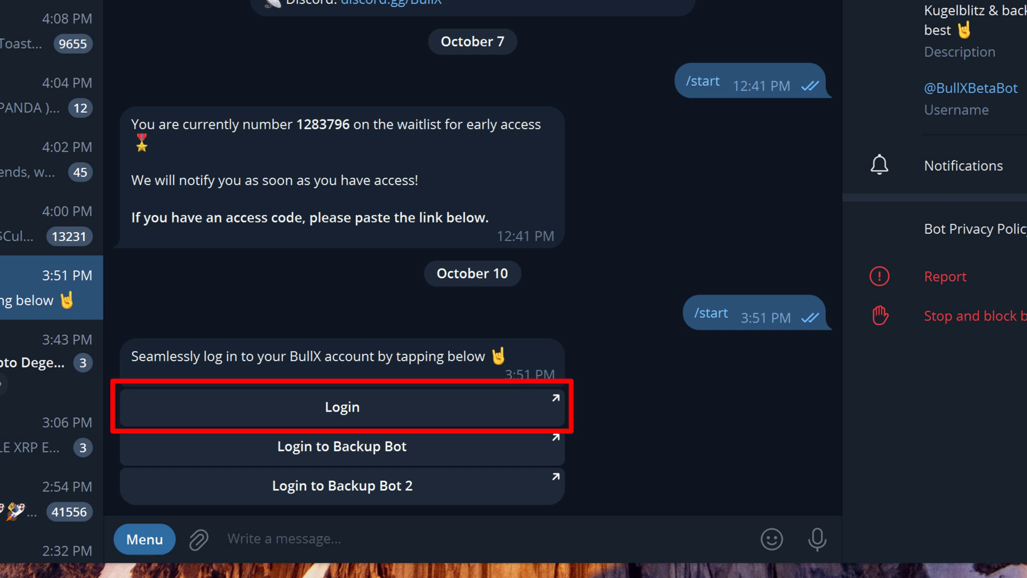
# Follow the BullX Bot's Login link and open it in the browser
pyautogui.click(503, 412)
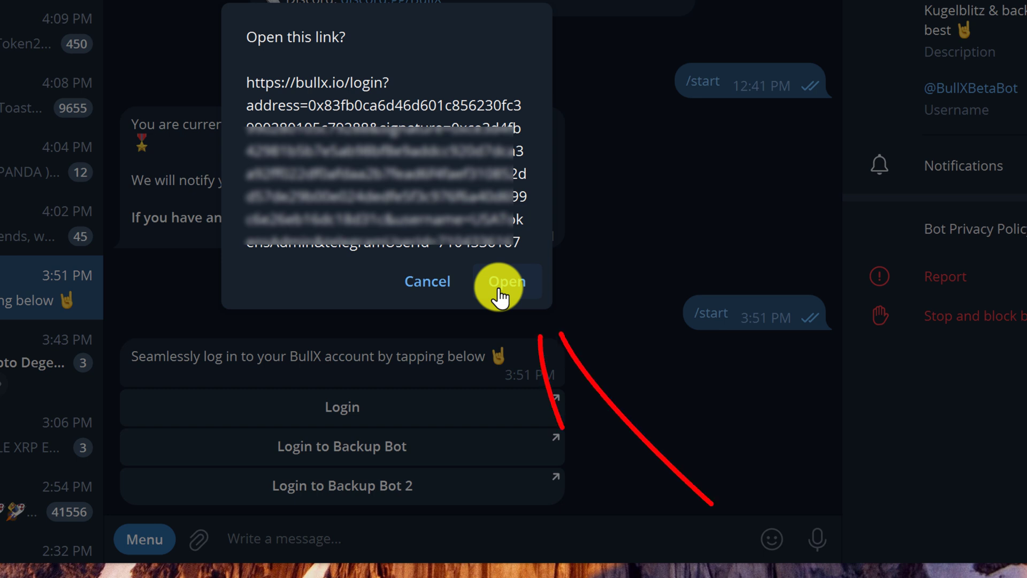
pyautogui.click(506, 289)
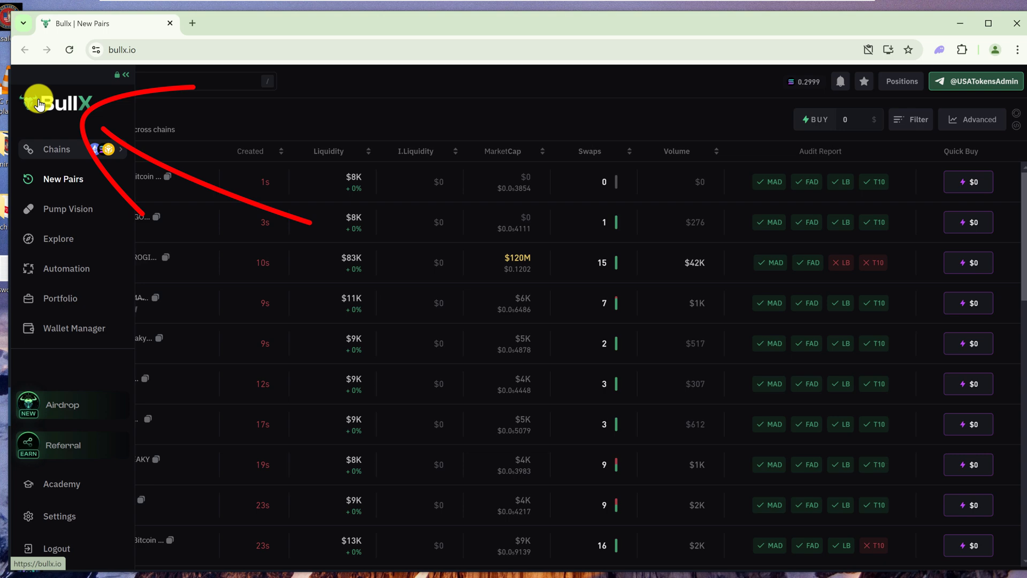
pyautogui.moveTo(56, 156)
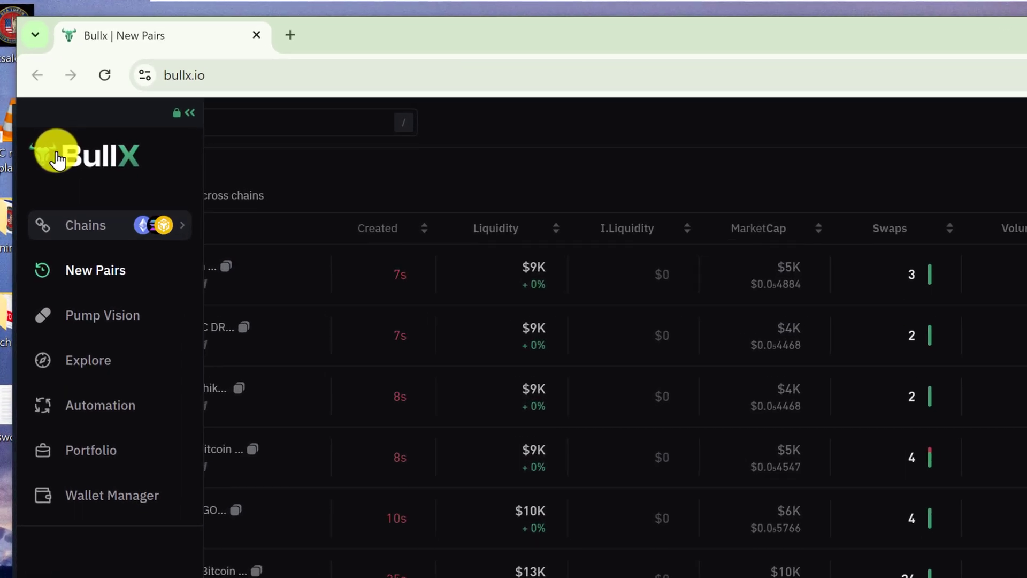
# Go to Wallet Manager from the BullX sidebar
pyautogui.click(152, 513)
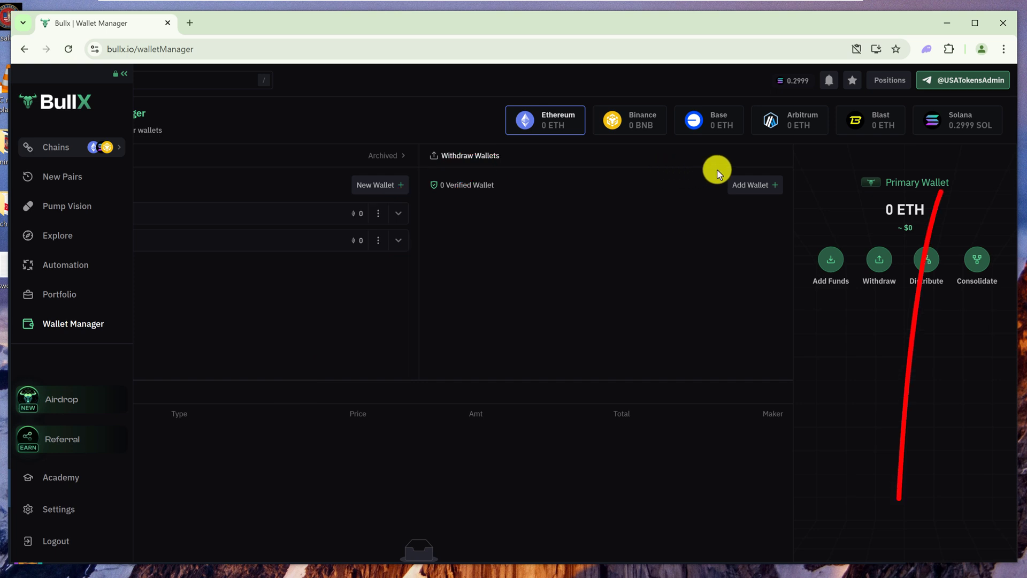
# Switch Wallet Manager to Solana and create a second Solana wallet
pyautogui.click(957, 130)
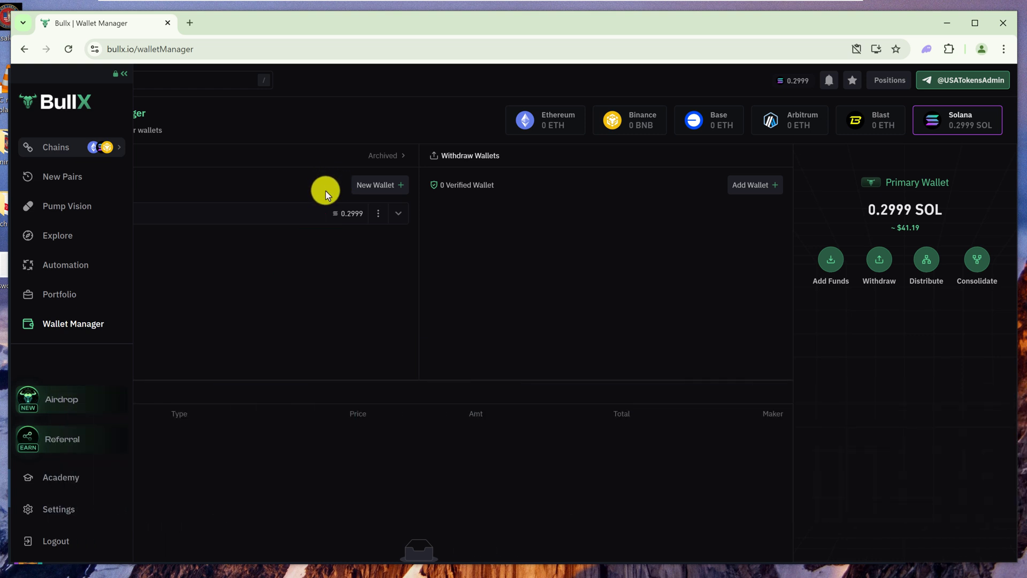
pyautogui.click(385, 188)
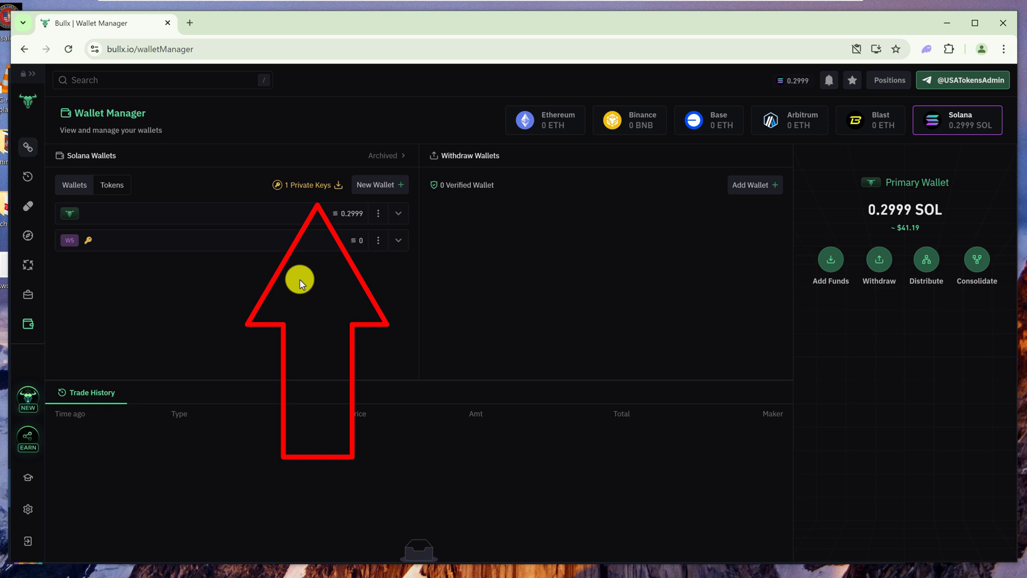
# Download the private key as BullX-wallet-keys.txt and reveal it in the Downloads folder
pyautogui.click(336, 188)
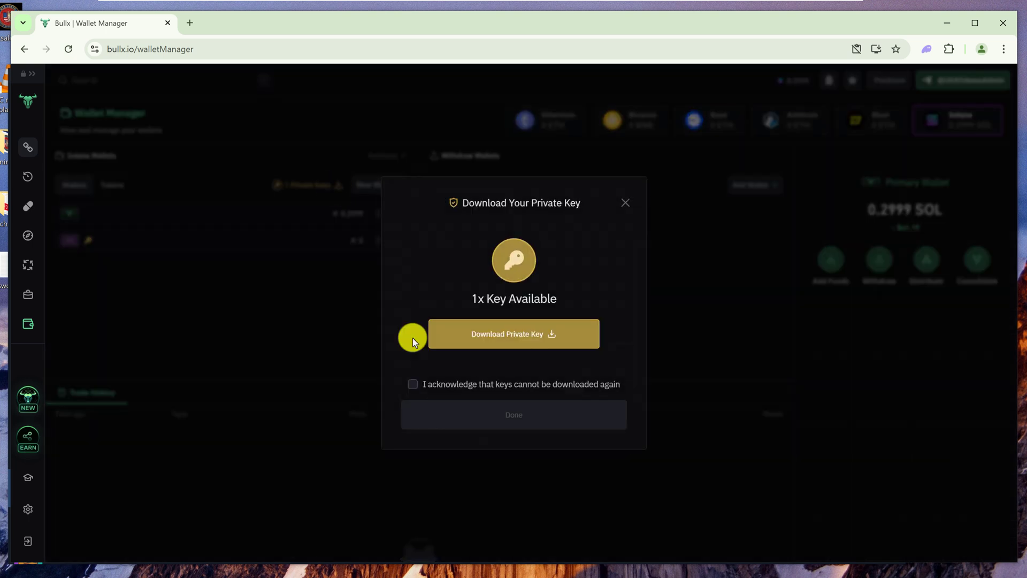
pyautogui.click(543, 337)
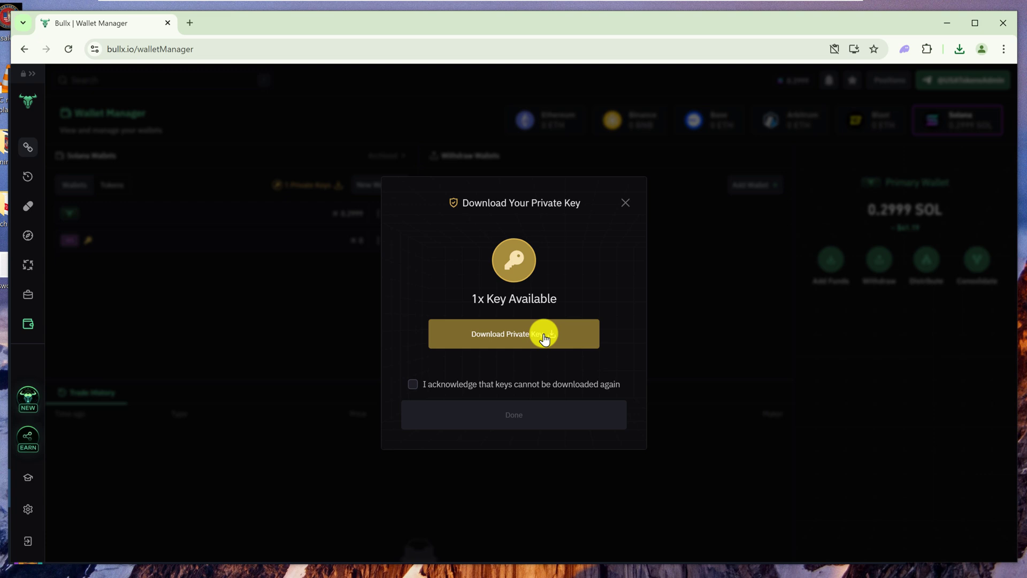
pyautogui.click(959, 49)
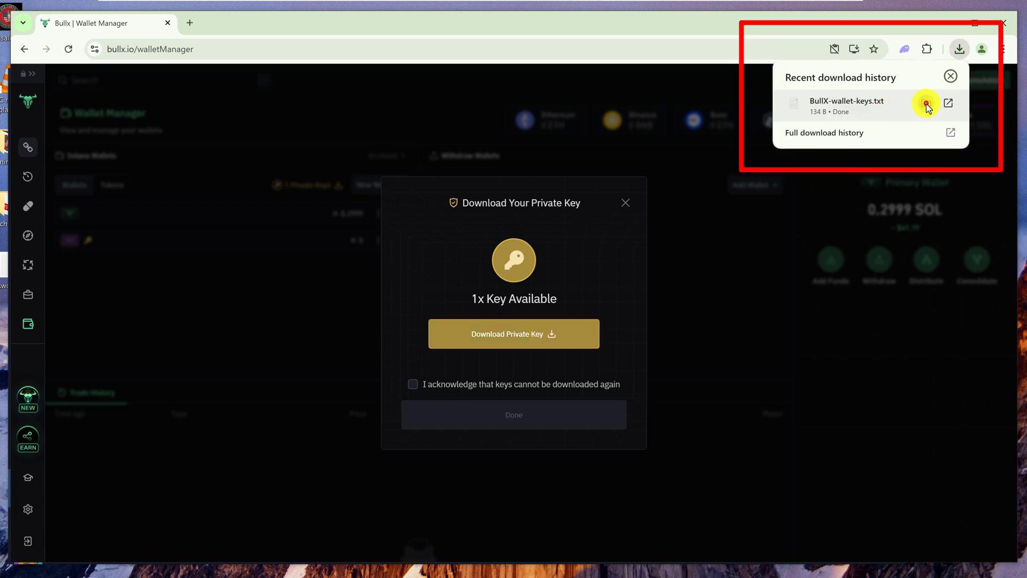
pyautogui.click(924, 104)
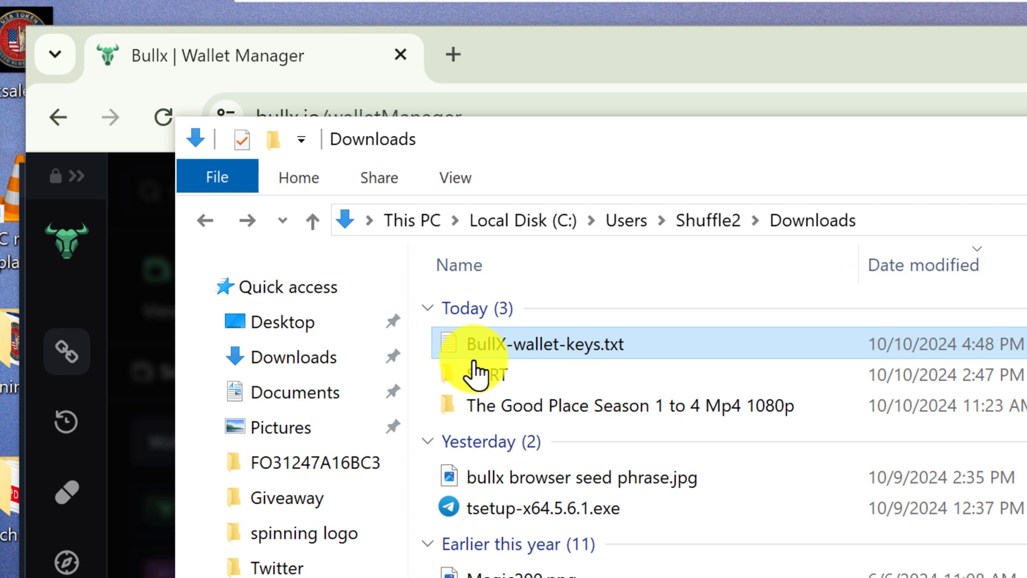
# Open BullX-wallet-keys.txt in Notepad and place the cursor on the private key line
pyautogui.doubleClick(615, 344)
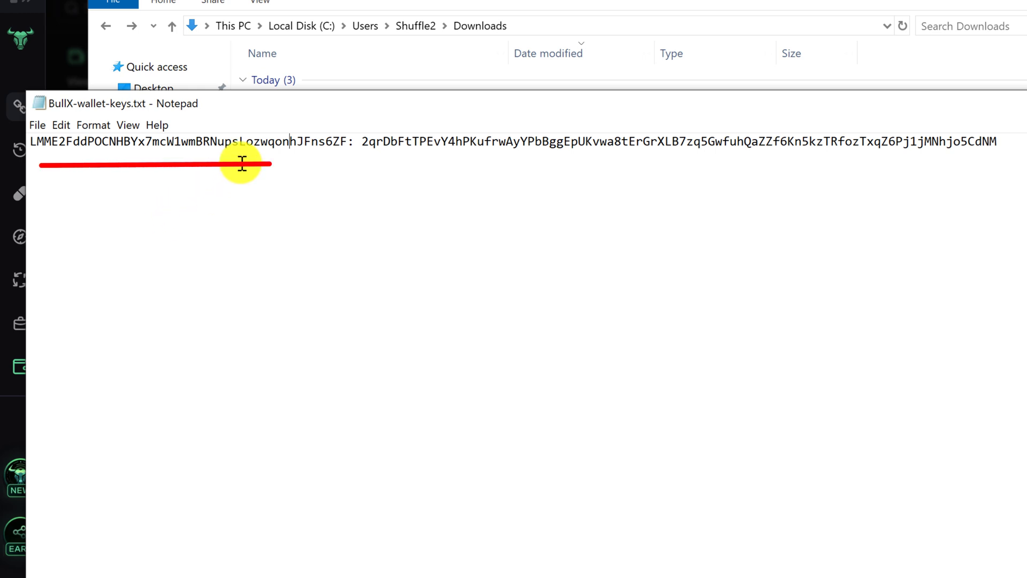
pyautogui.click(312, 170)
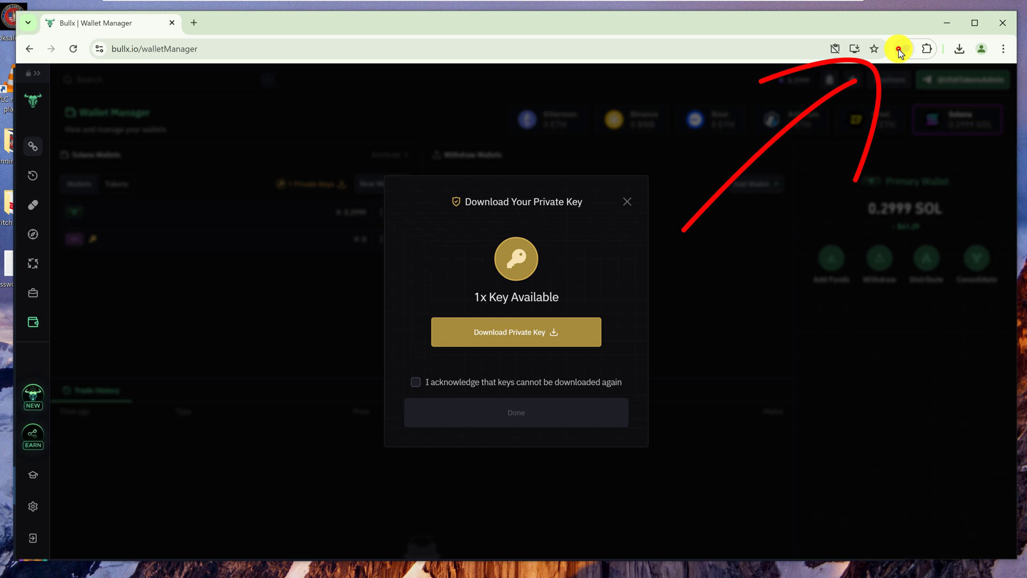
# Unlock Phantom and go to Settings > Manage Accounts > Add / Connect Wallet
pyautogui.click(899, 51)
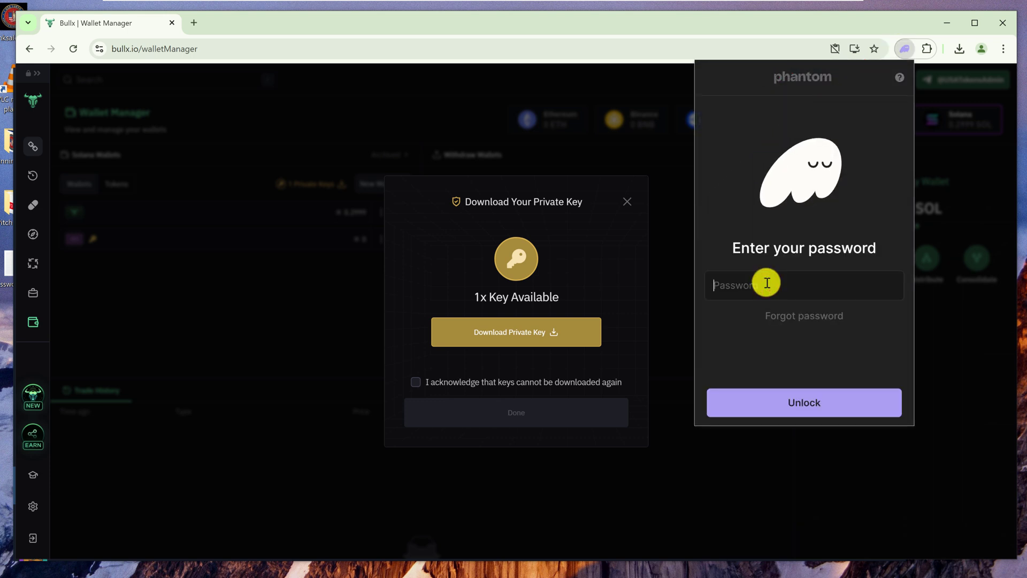
pyautogui.write('a')
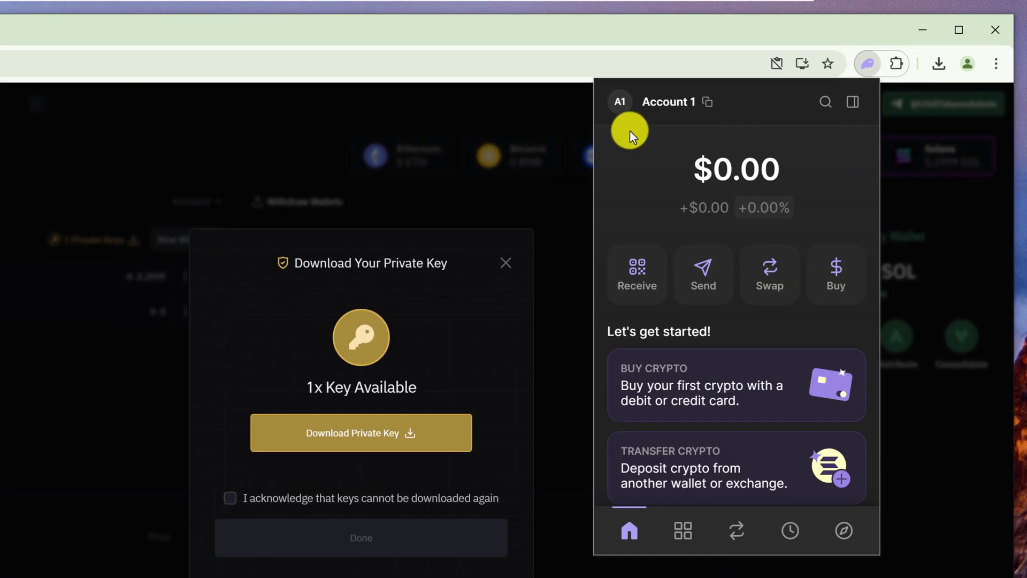
pyautogui.click(622, 110)
pyautogui.moveTo(626, 154)
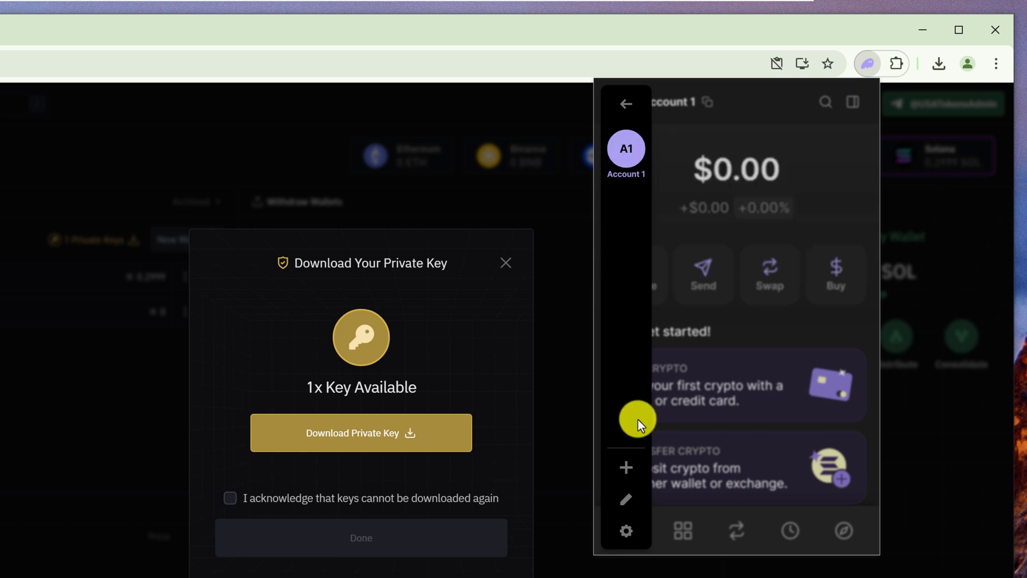
pyautogui.click(627, 532)
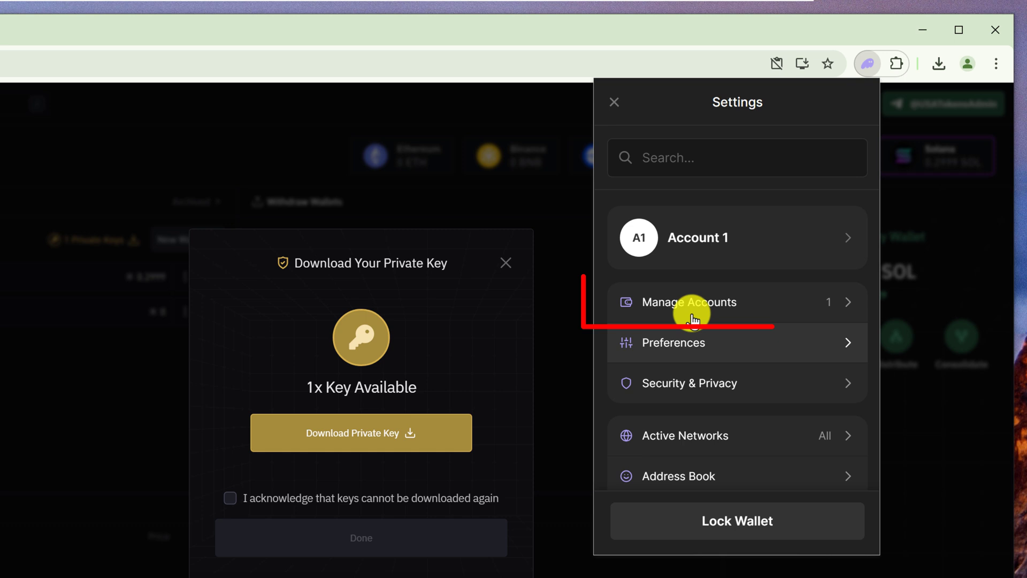
pyautogui.click(775, 300)
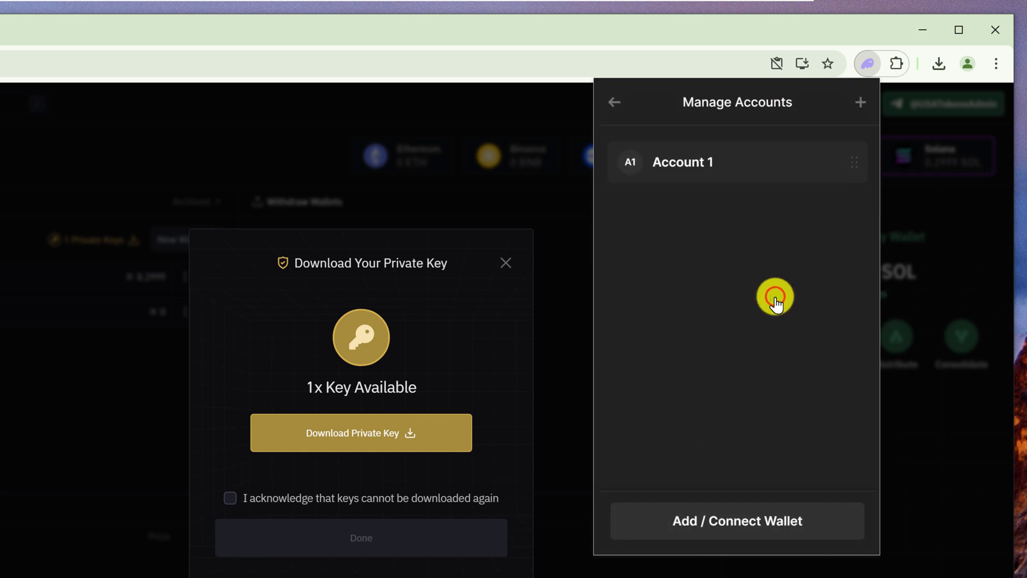
pyautogui.click(759, 520)
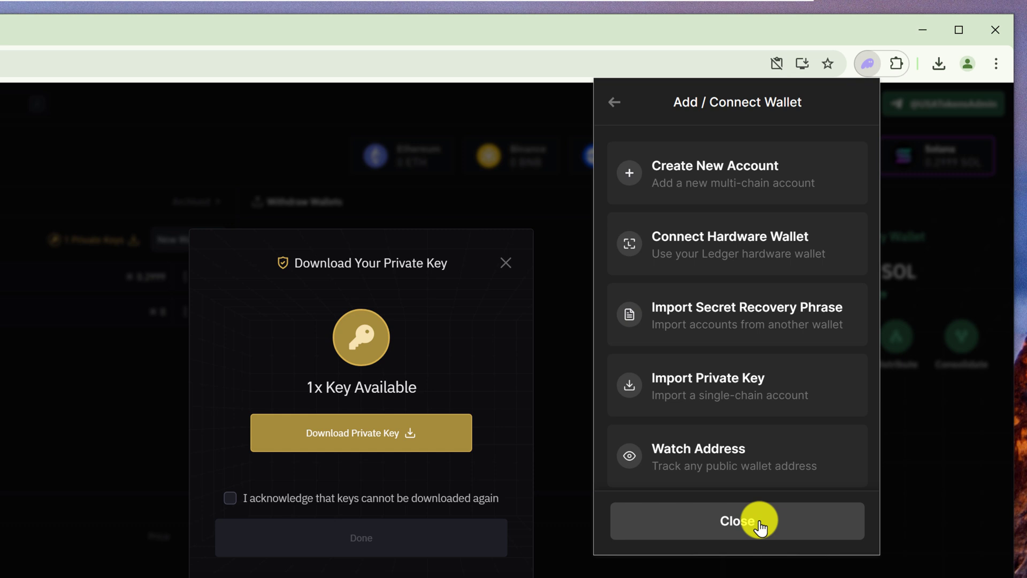
# Choose Import Private Key, name it 'Bullx P demo', and paste the BullX key from Notepad
pyautogui.click(816, 395)
pyautogui.click(664, 293)
pyautogui.write('Bull')
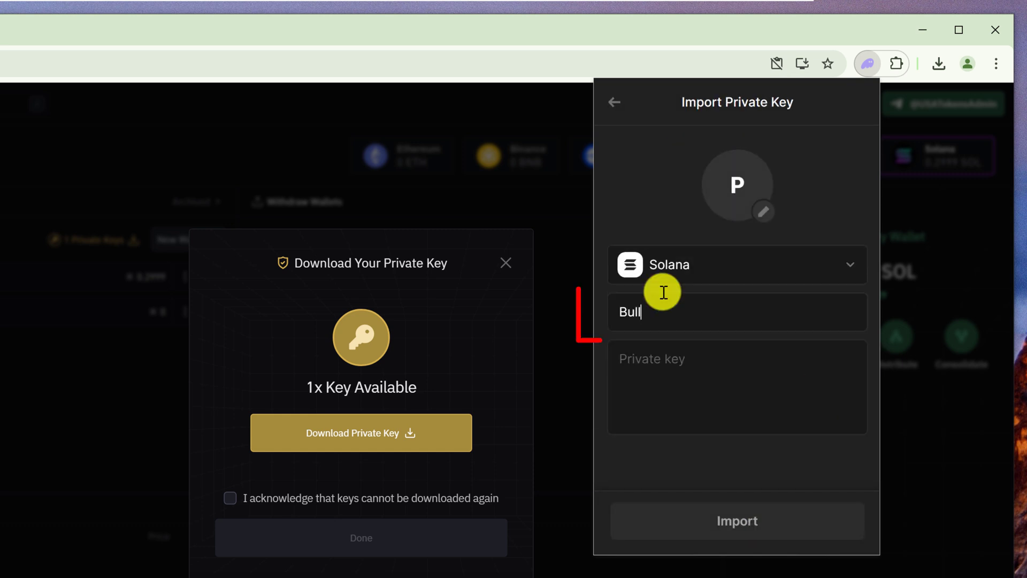
pyautogui.write('x P demo')
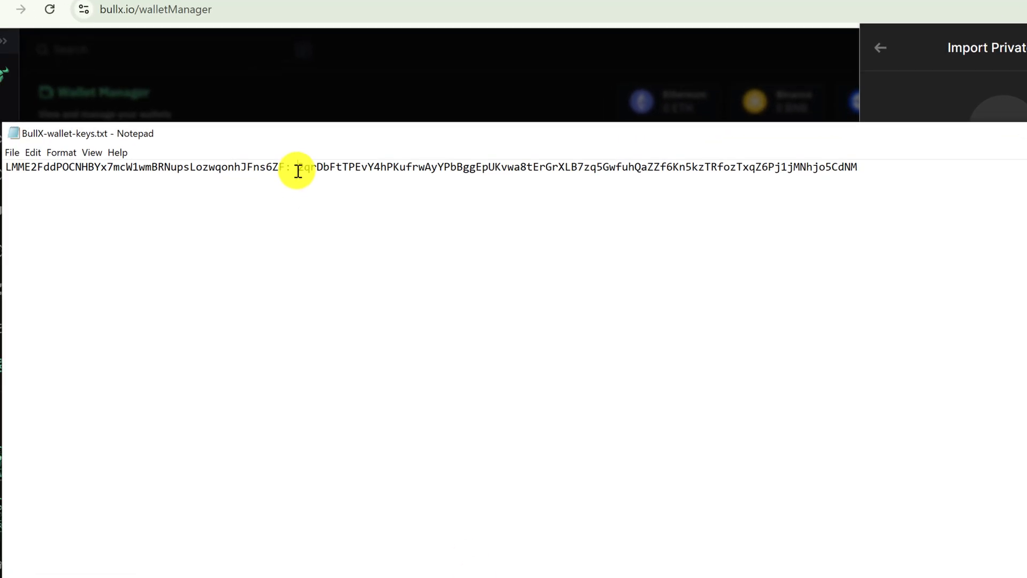
pyautogui.moveTo(298, 170); pyautogui.dragTo(860, 186)
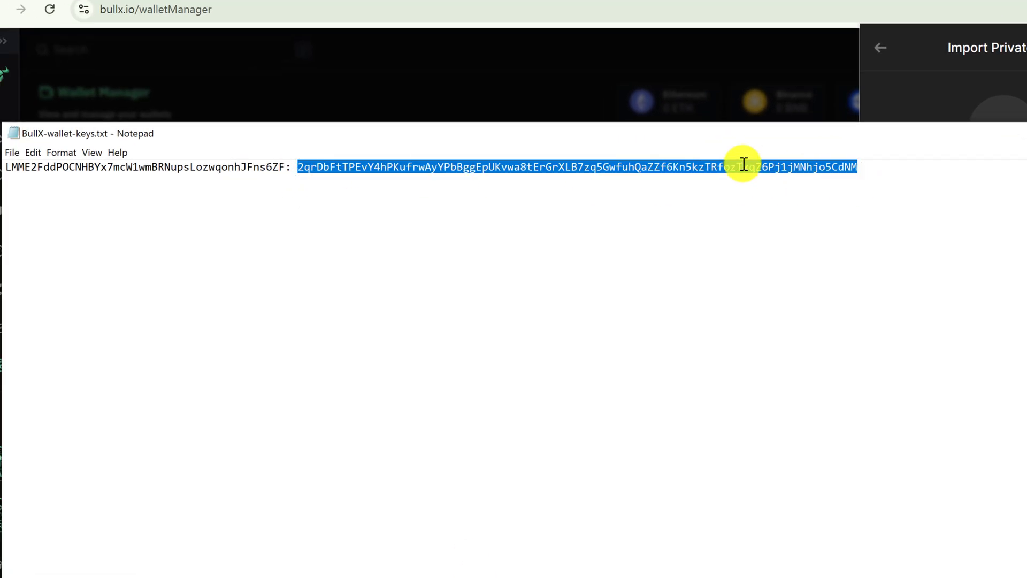
pyautogui.hotkey('ctrl', 'c')
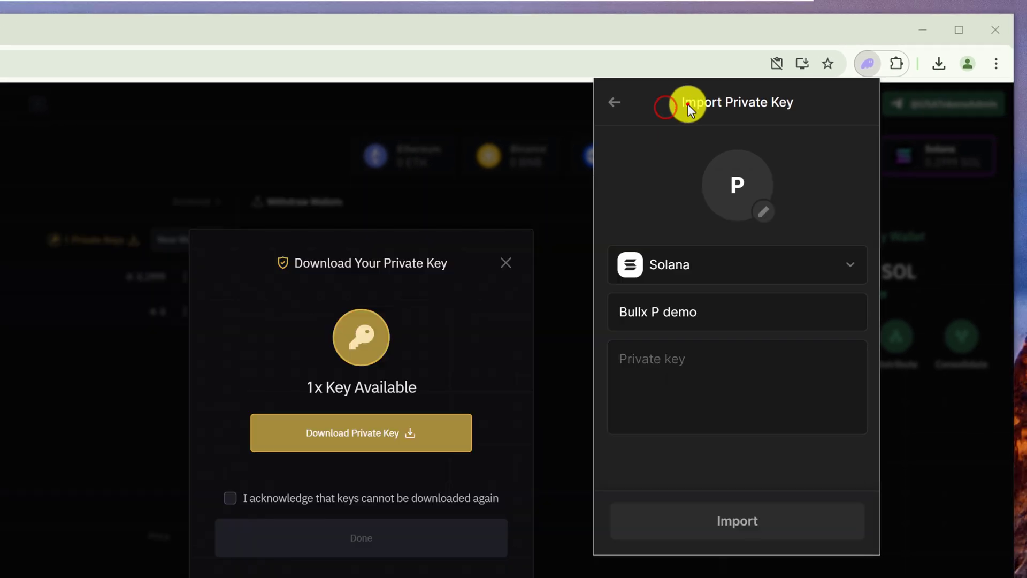
pyautogui.click(693, 360)
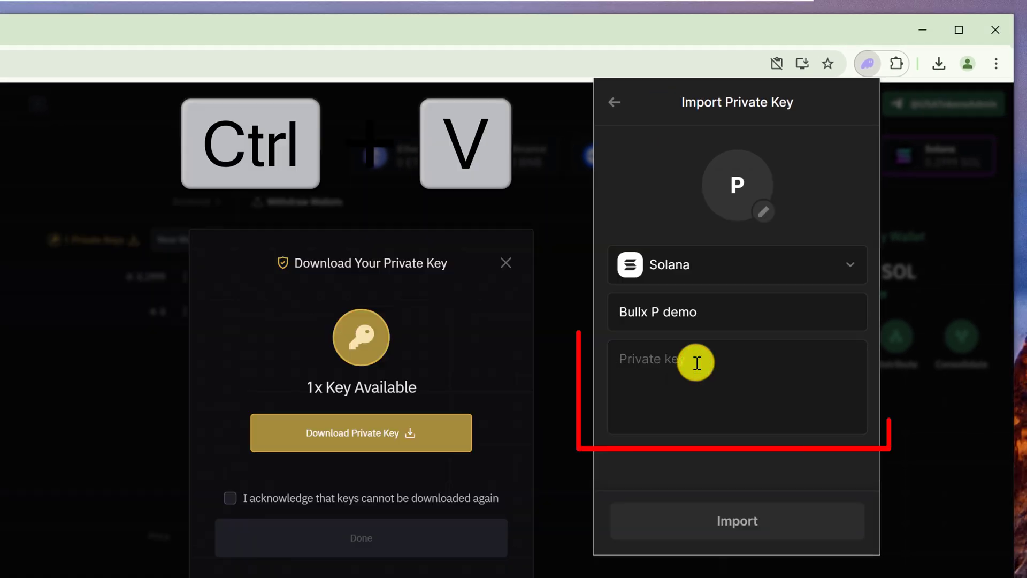
pyautogui.hotkey('ctrl', 'v')
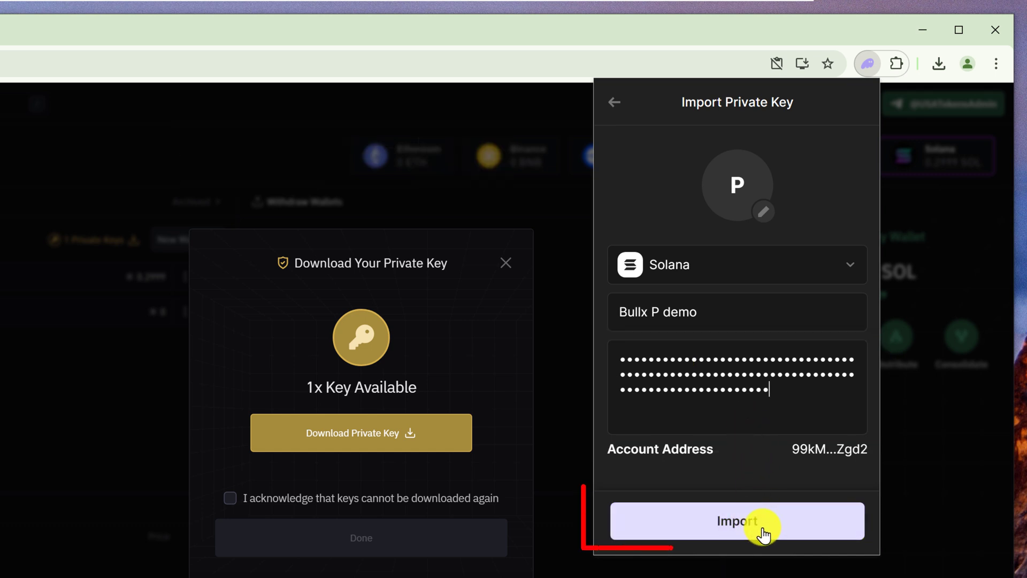
# Import the key and view Bullx P demo holding 0.3 SOL ($41.22) in the account list
pyautogui.click(796, 528)
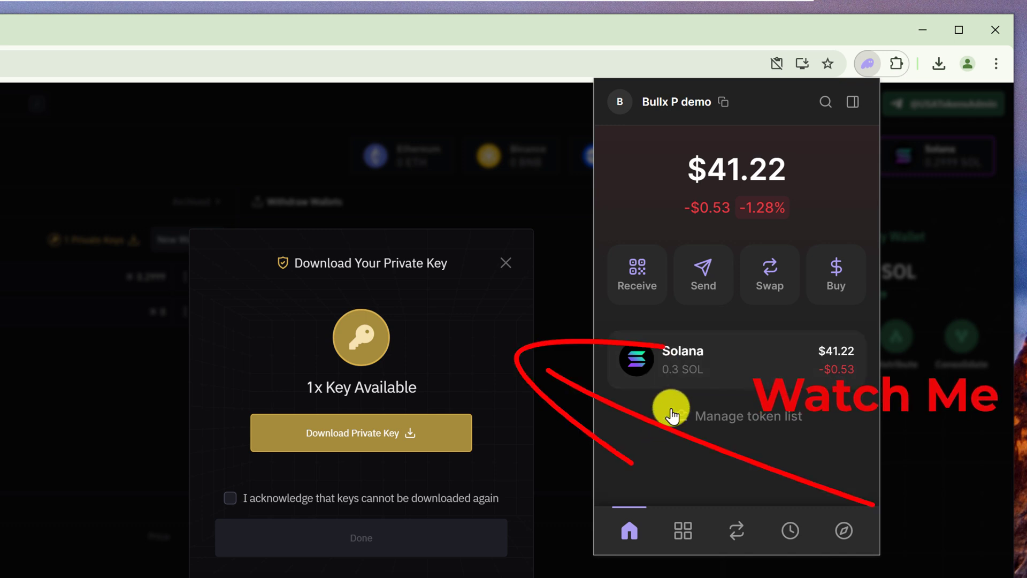
pyautogui.click(619, 100)
pyautogui.moveTo(626, 210)
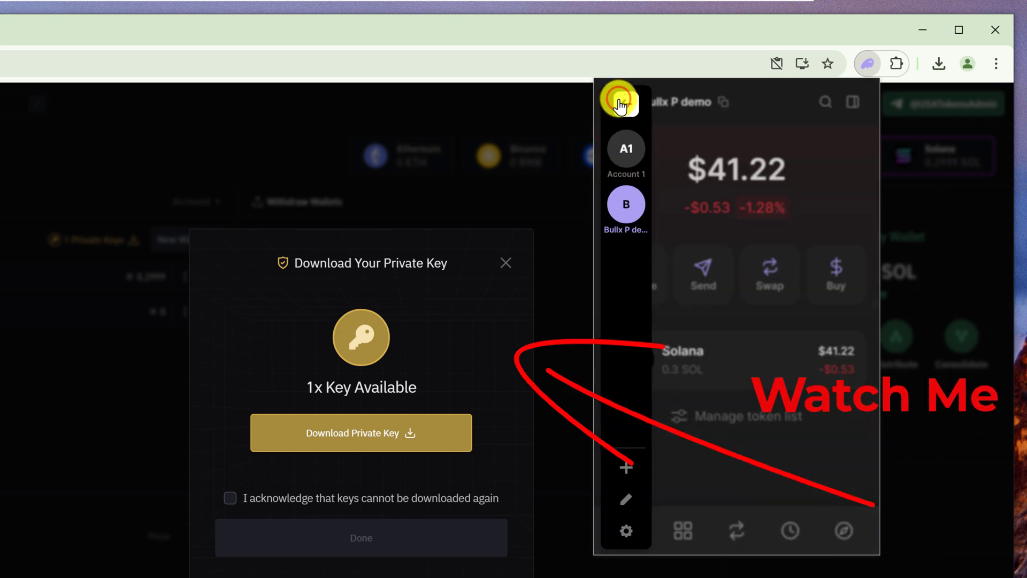